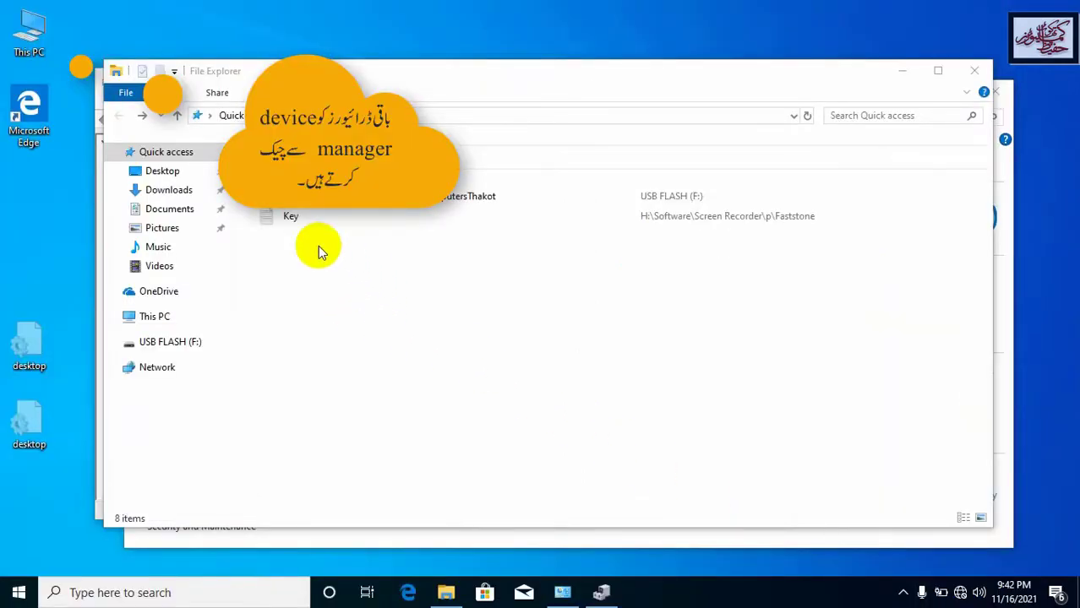
- Open Device Manager from the system properties of This PC and select Microsoft Basic Display Adapter under Display adapters
{"action": "left_click", "coordinate": [28, 38]}
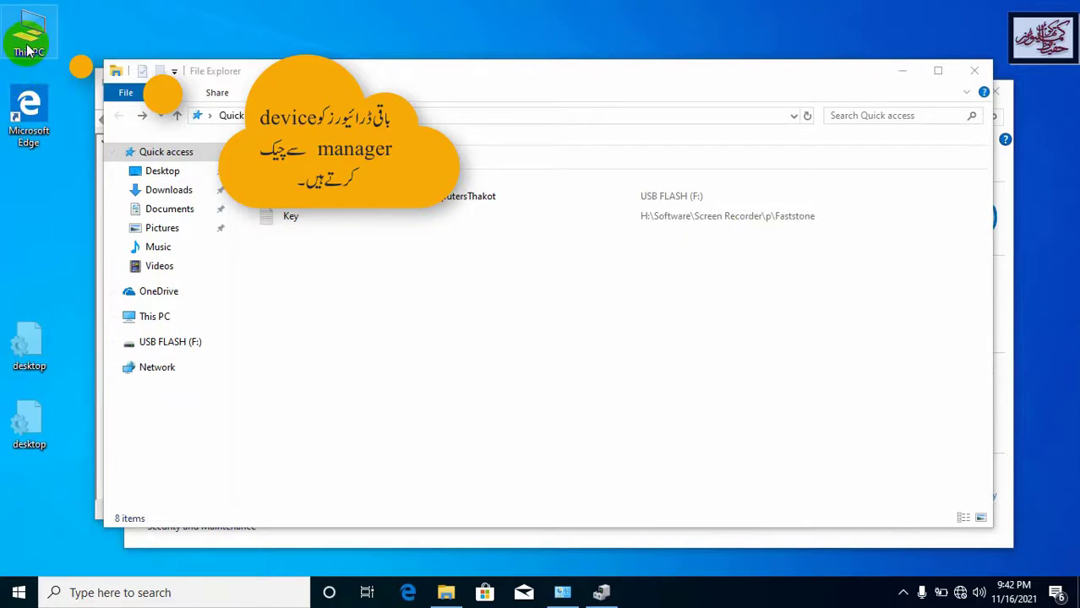
{"action": "right_click", "coordinate": [29, 48]}
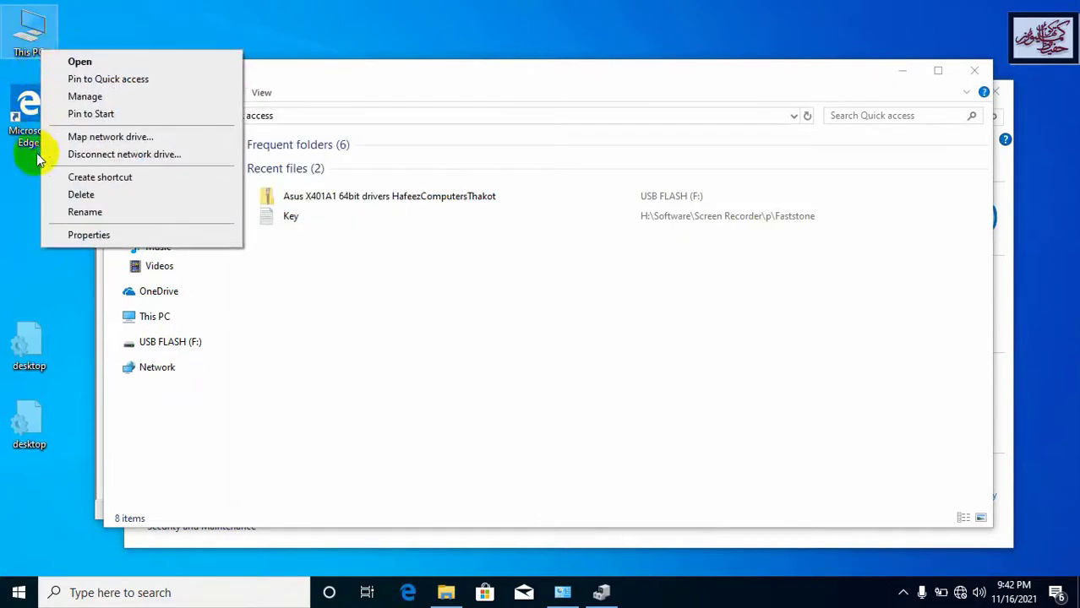
{"action": "left_click", "coordinate": [82, 239]}
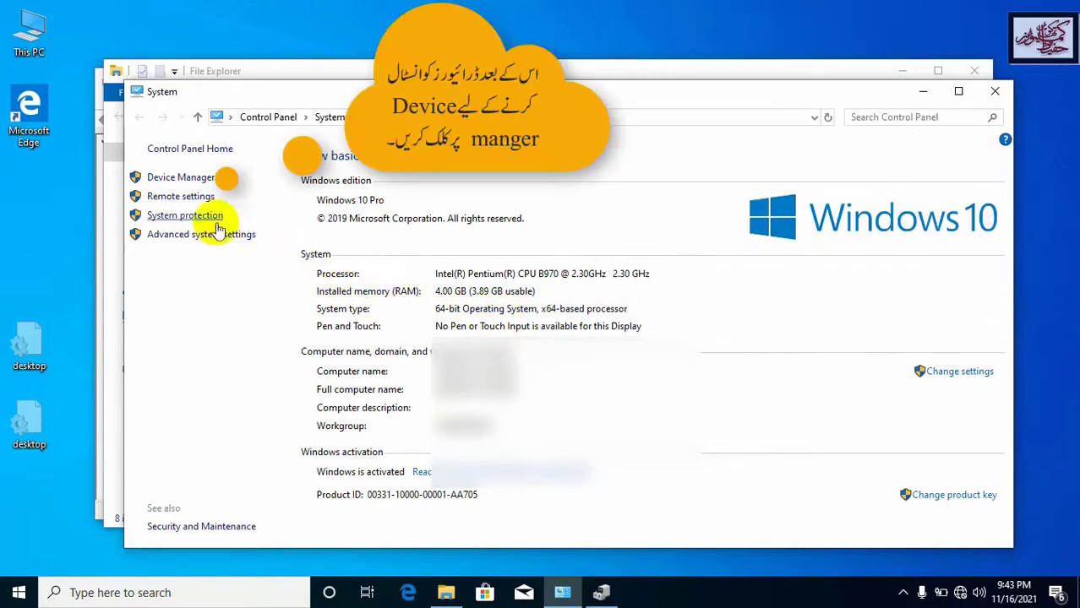
{"action": "left_click", "coordinate": [196, 180]}
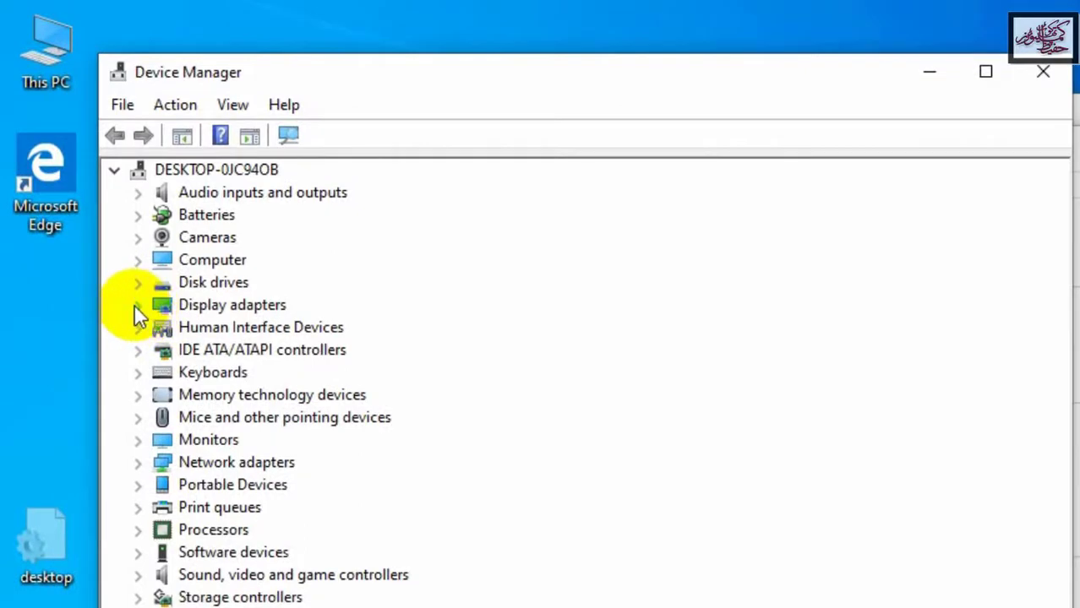
{"action": "left_click", "coordinate": [138, 304]}
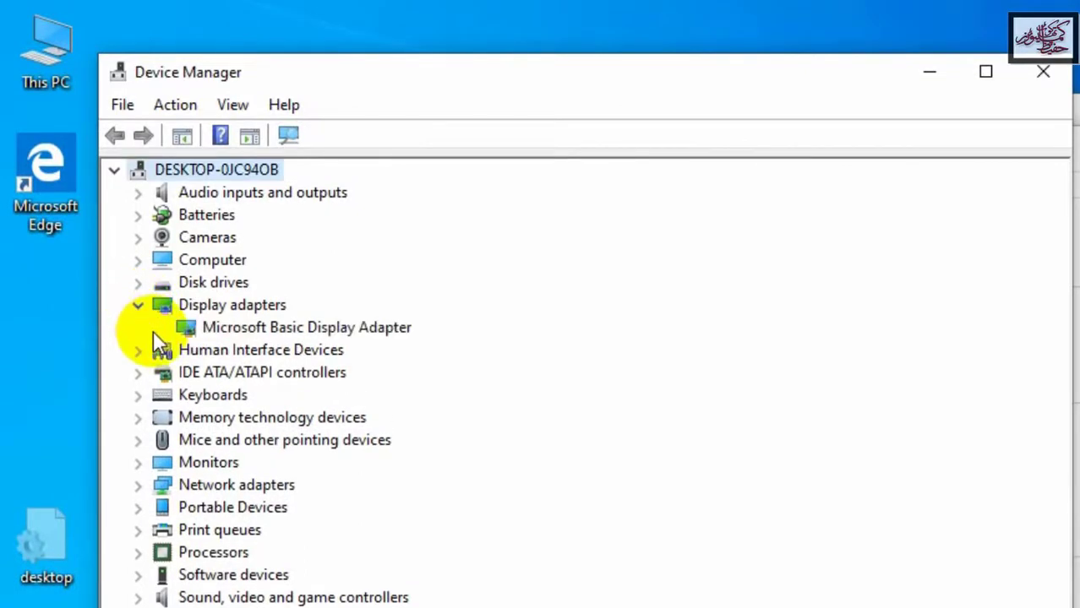
{"action": "left_click", "coordinate": [308, 333]}
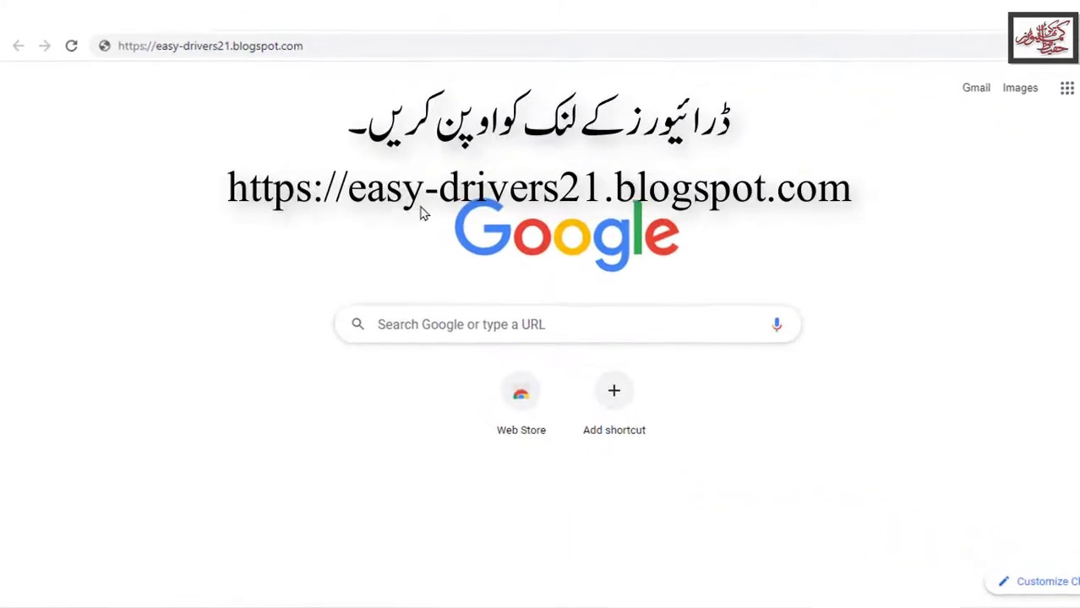
{"action": "left_click", "coordinate": [169, 59]}
{"action": "left_click", "coordinate": [212, 64]}
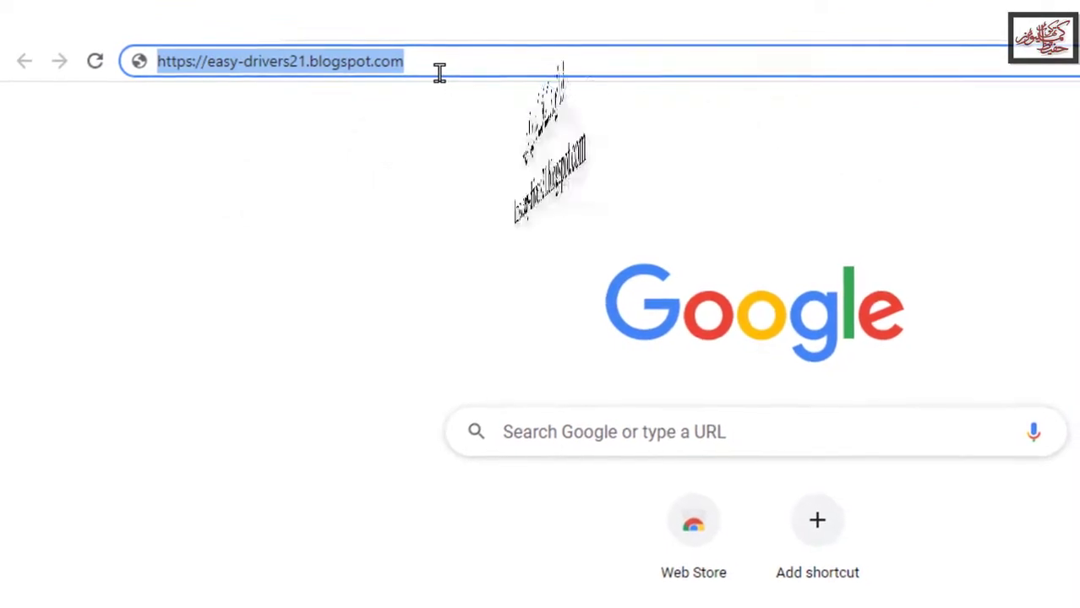
{"action": "key", "text": "Return"}
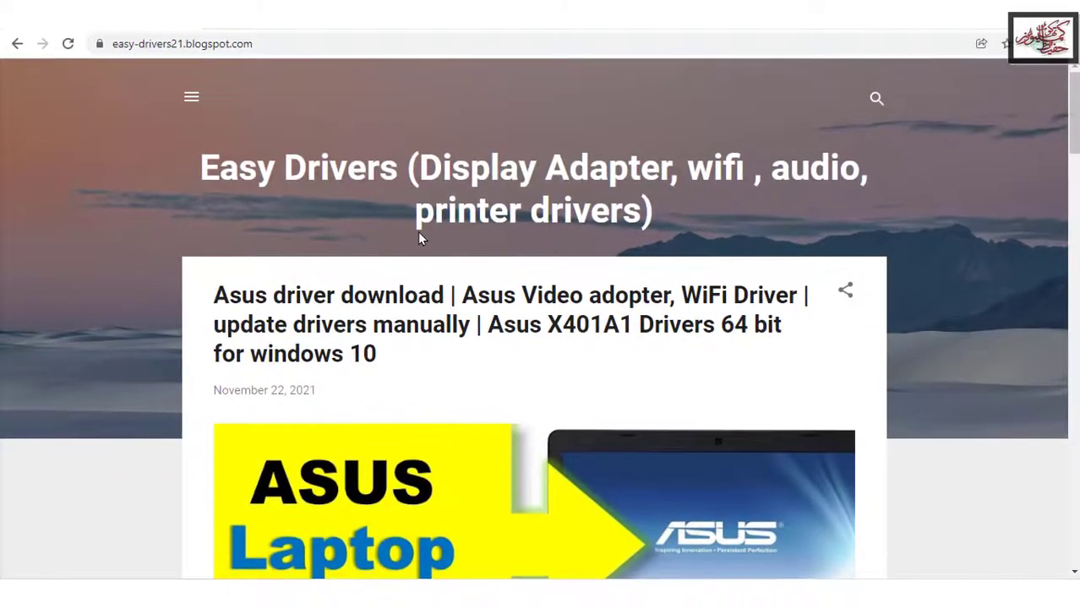
- Find the blog post on Asus X401A1 64 bit drivers for Windows 10 and open the full article
{"action": "scroll", "coordinate": [418, 235], "scroll_direction": "down", "scroll_amount": 7}
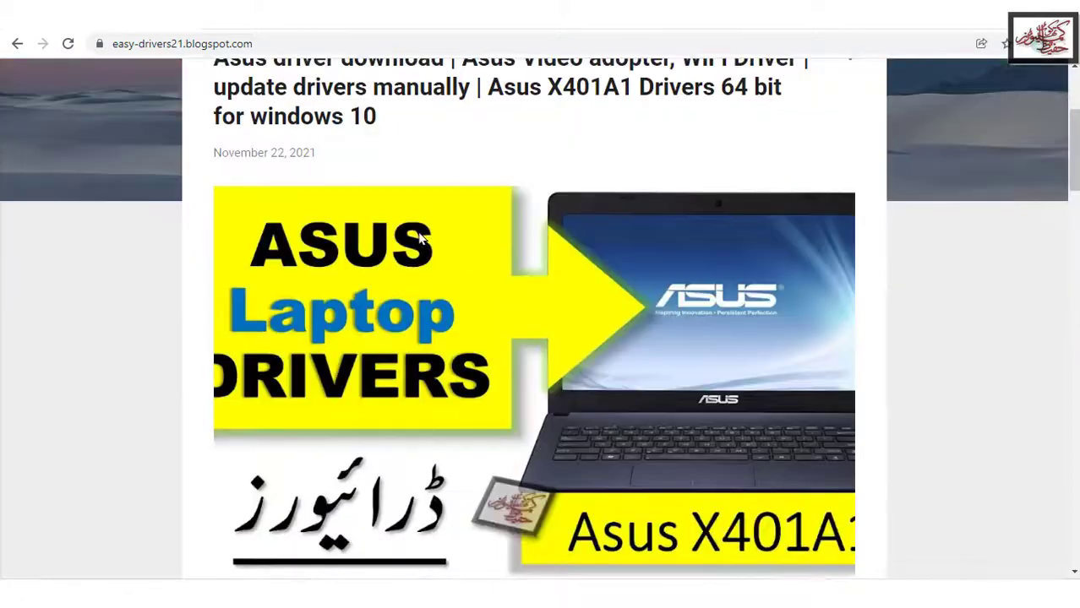
{"action": "scroll", "coordinate": [420, 237], "scroll_direction": "down", "scroll_amount": 5}
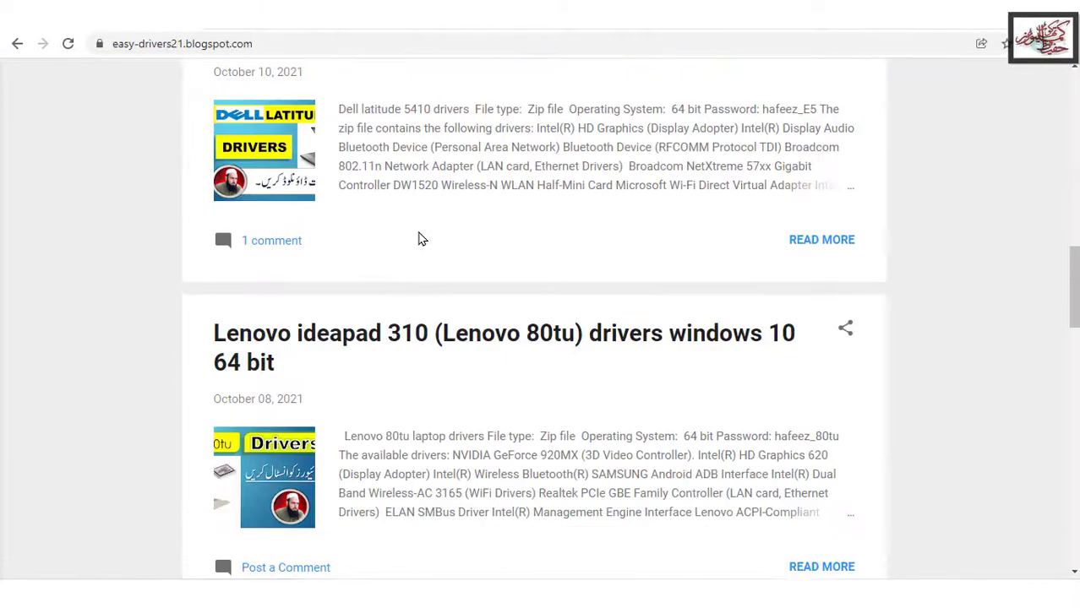
{"action": "scroll", "coordinate": [420, 240], "scroll_direction": "down", "scroll_amount": 9}
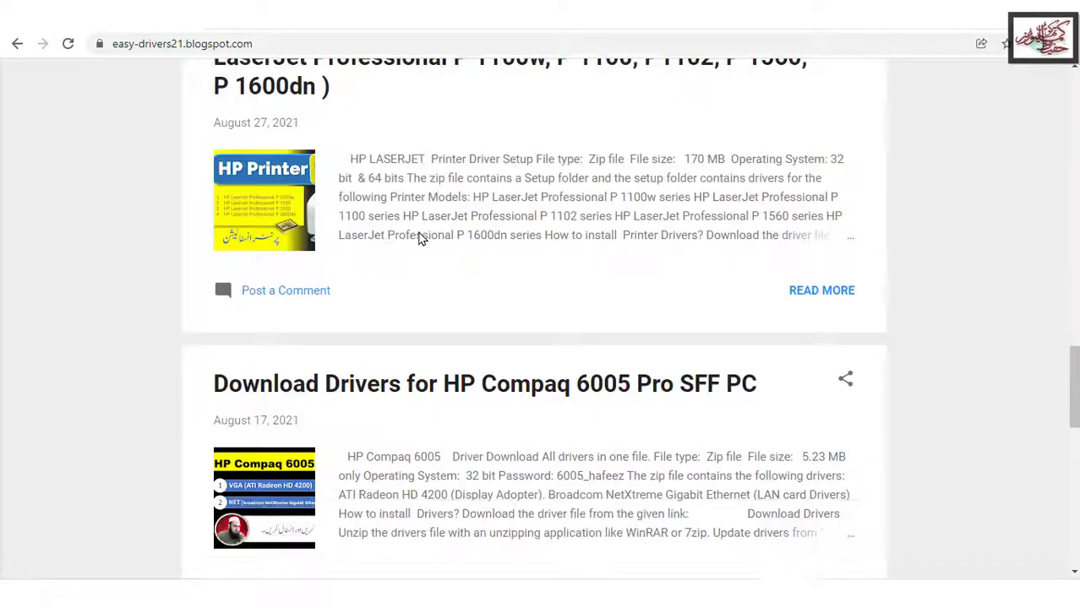
{"action": "scroll", "coordinate": [419, 235], "scroll_direction": "up", "scroll_amount": 4}
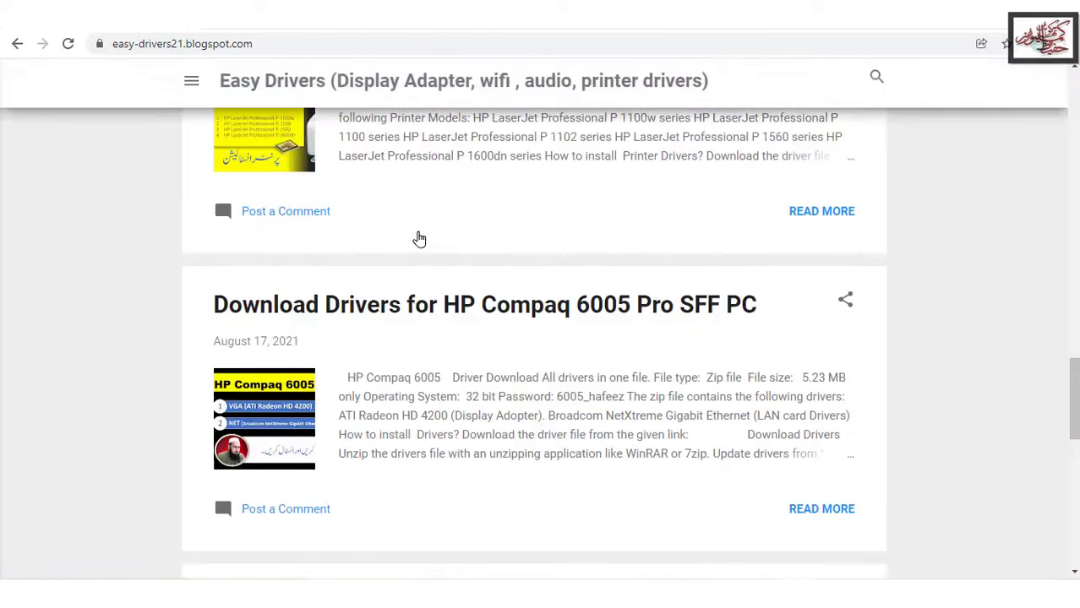
{"action": "scroll", "coordinate": [470, 258], "scroll_direction": "up", "scroll_amount": 9}
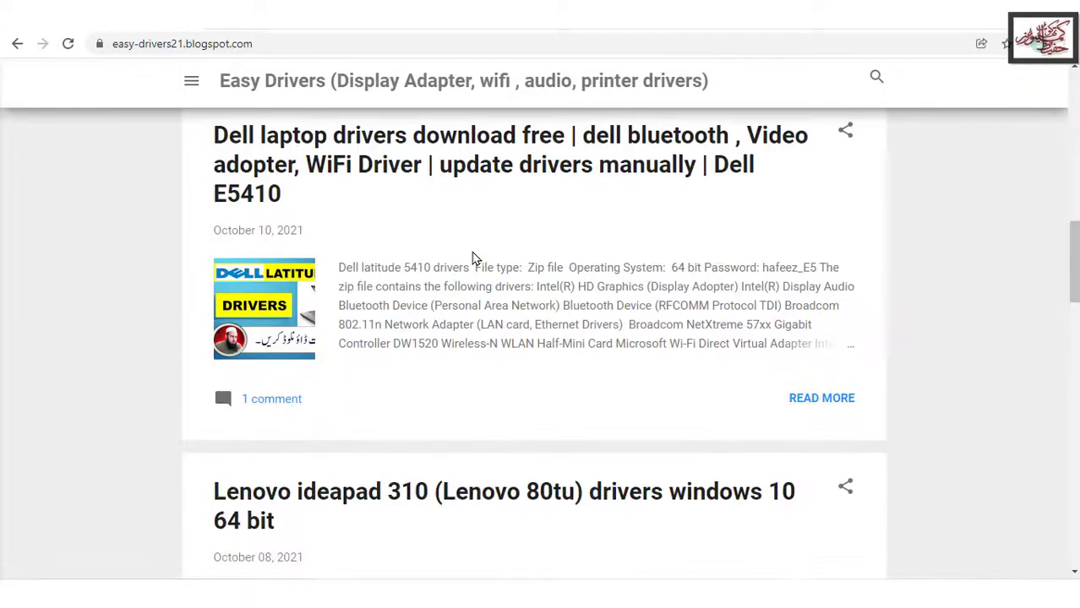
{"action": "scroll", "coordinate": [474, 258], "scroll_direction": "up", "scroll_amount": 3}
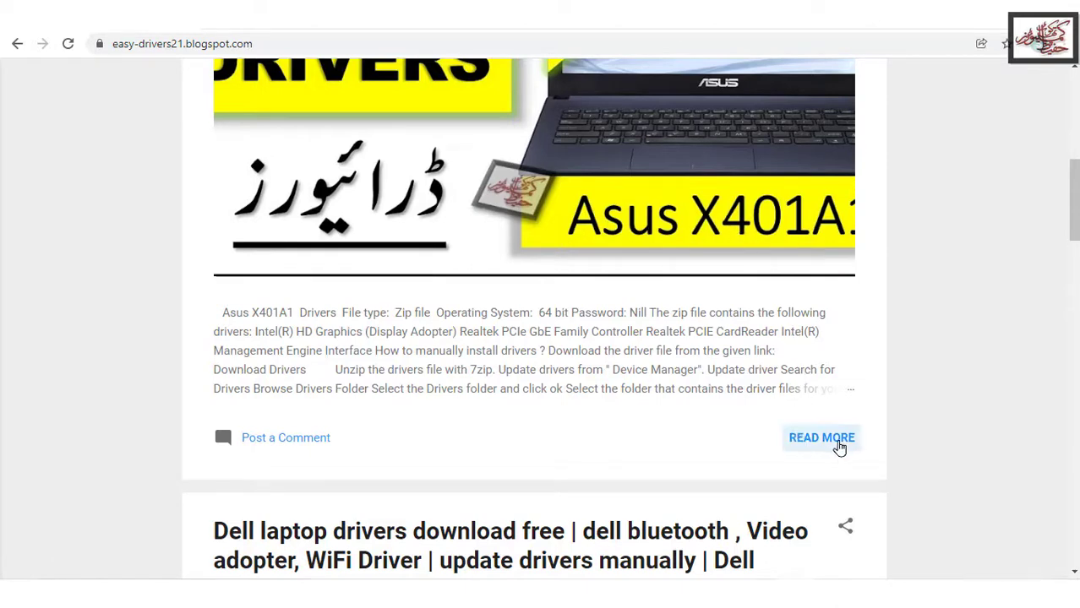
{"action": "left_click", "coordinate": [804, 446]}
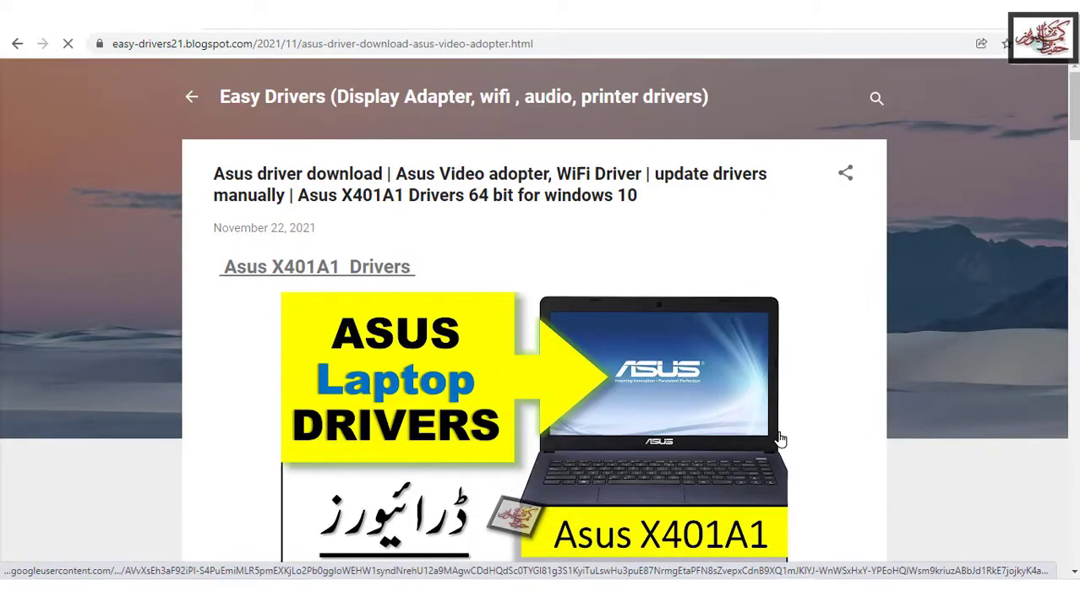
- Read the file details and highlight entries in the list of drivers contained in the zip file
{"action": "scroll", "coordinate": [780, 440], "scroll_direction": "down", "scroll_amount": 3}
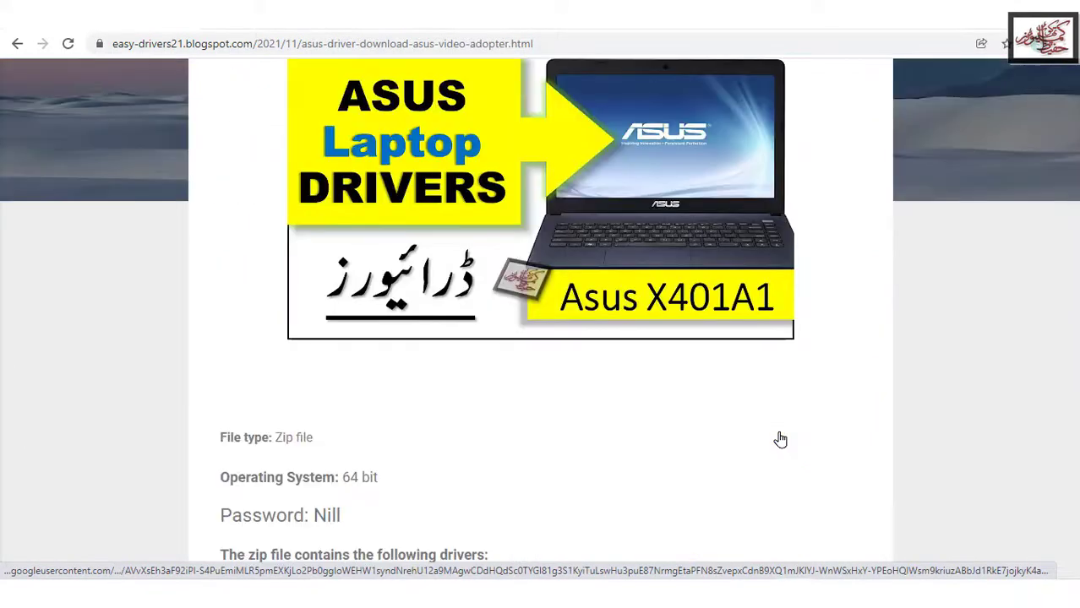
{"action": "scroll", "coordinate": [780, 439], "scroll_direction": "down", "scroll_amount": 2}
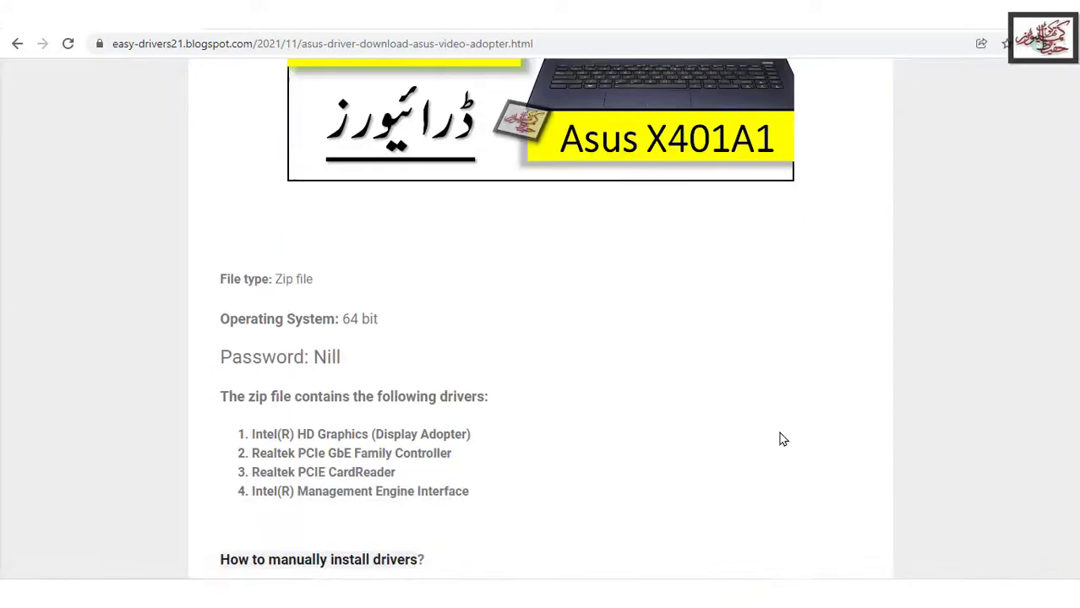
{"action": "scroll", "coordinate": [780, 440], "scroll_direction": "down", "scroll_amount": 2}
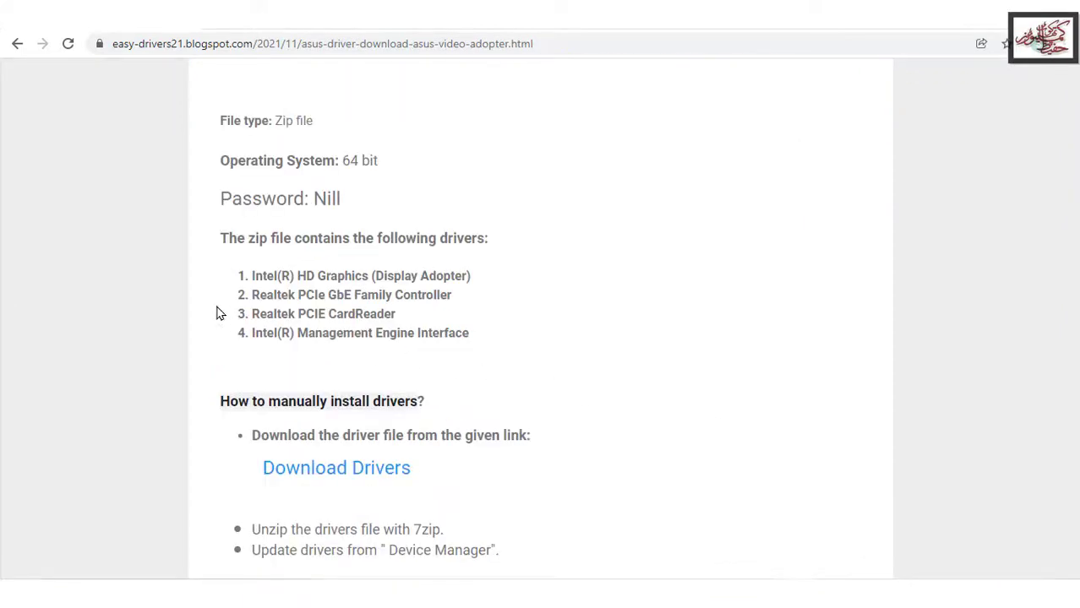
{"action": "left_click_drag", "start_coordinate": [246, 284], "coordinate": [476, 285]}
{"action": "left_click_drag", "start_coordinate": [252, 295], "coordinate": [475, 314]}
{"action": "left_click_drag", "start_coordinate": [251, 334], "coordinate": [514, 353]}
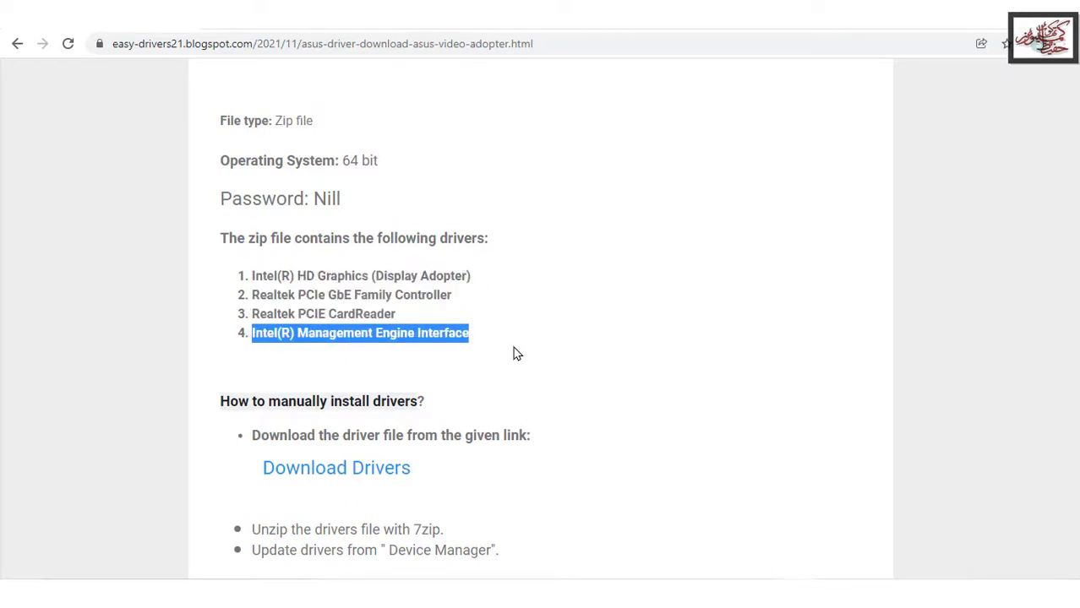
- Follow the Download Drivers link and download the Asus X401A1 64bit drivers zip from Google Drive despite the missing virus scan
{"action": "scroll", "coordinate": [516, 355], "scroll_direction": "down", "scroll_amount": 3}
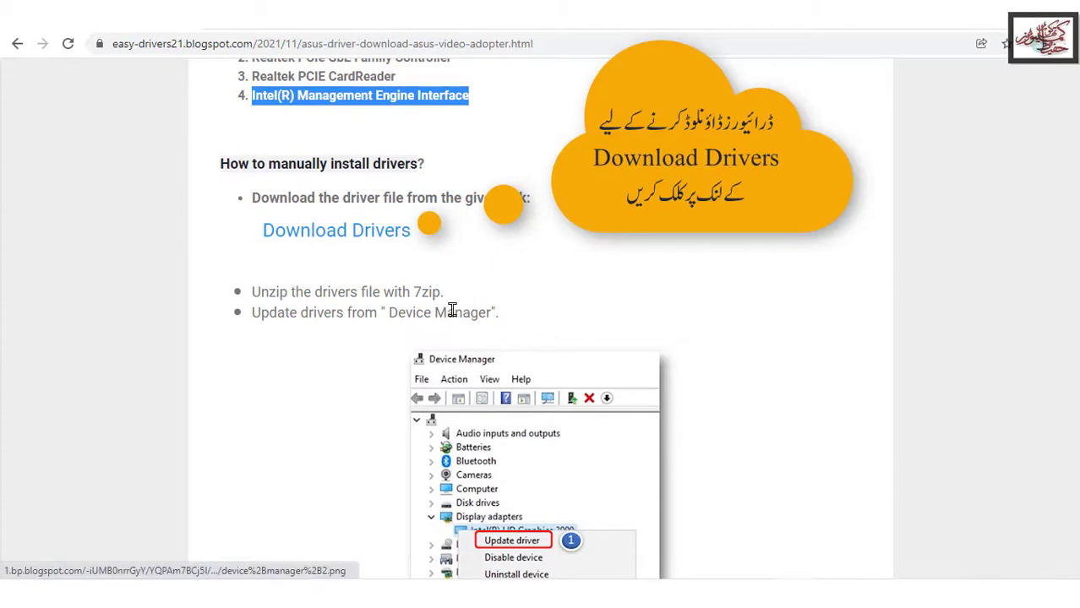
{"action": "left_click", "coordinate": [342, 240]}
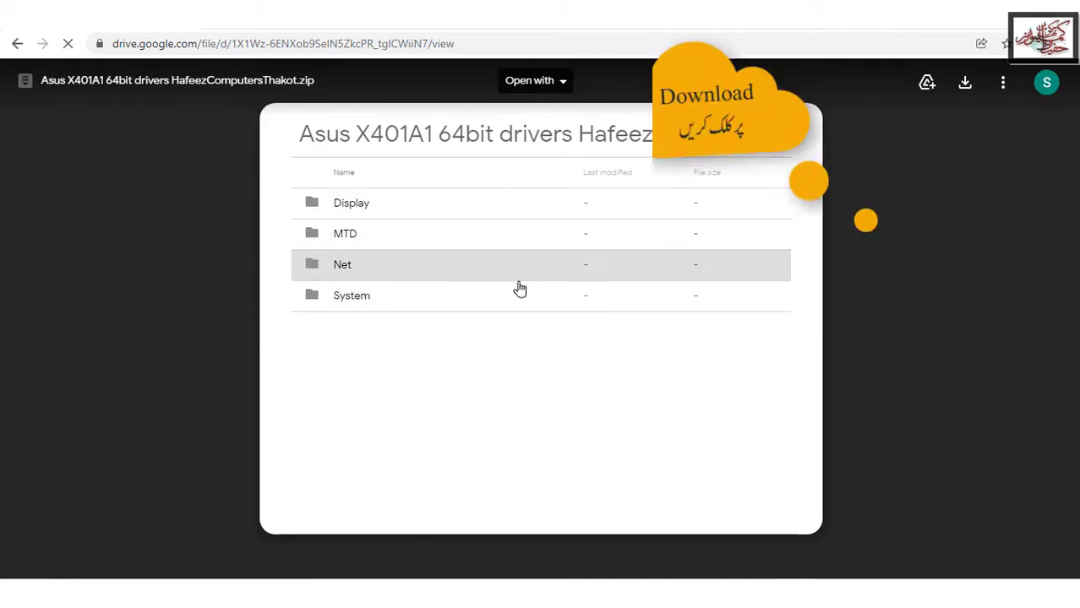
{"action": "left_click", "coordinate": [967, 85]}
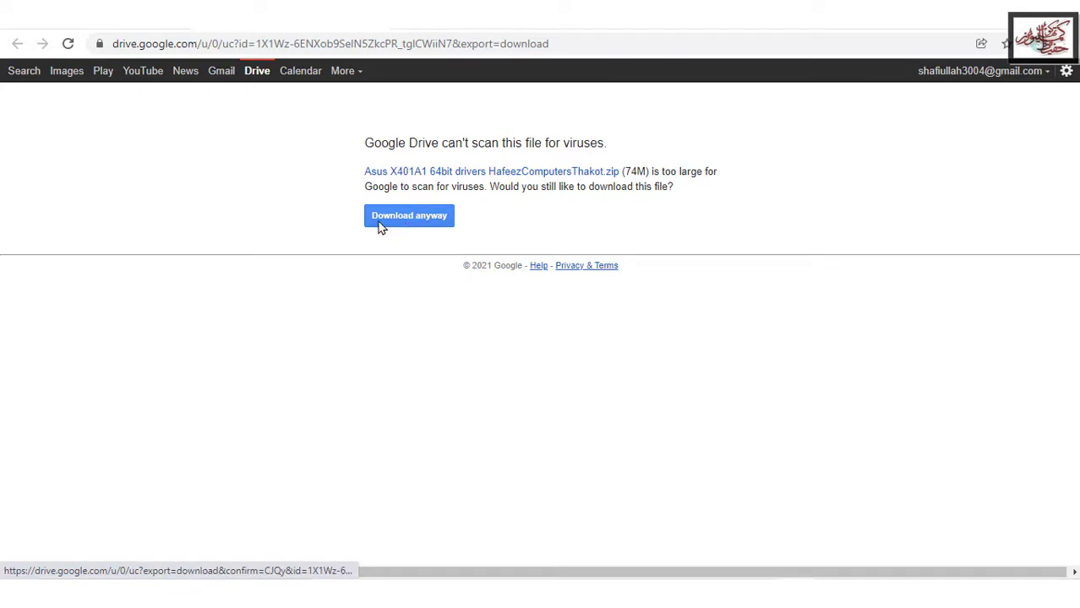
{"action": "left_click", "coordinate": [444, 218]}
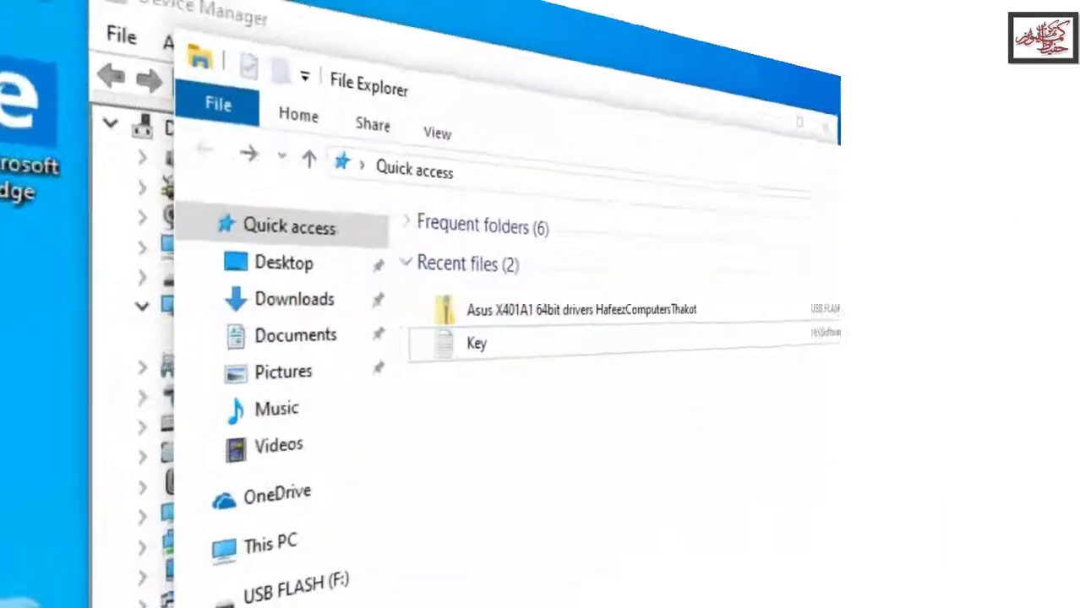
- Open the Asus X401A1 64bit drivers zip in File Explorer and extract its Display folder to the desktop
{"action": "left_click", "coordinate": [460, 315]}
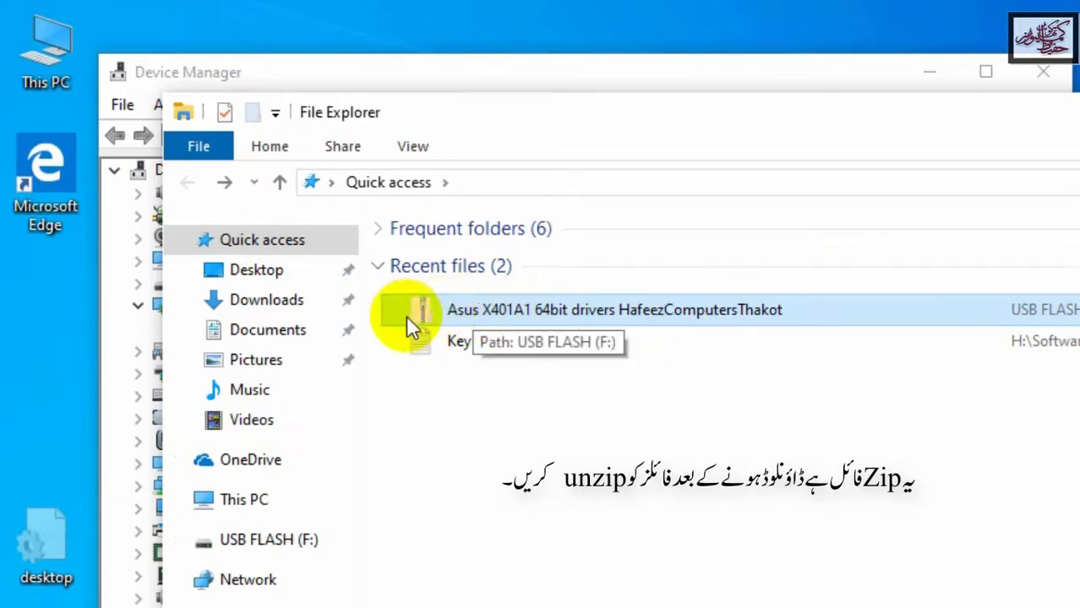
{"action": "double_click", "coordinate": [488, 309]}
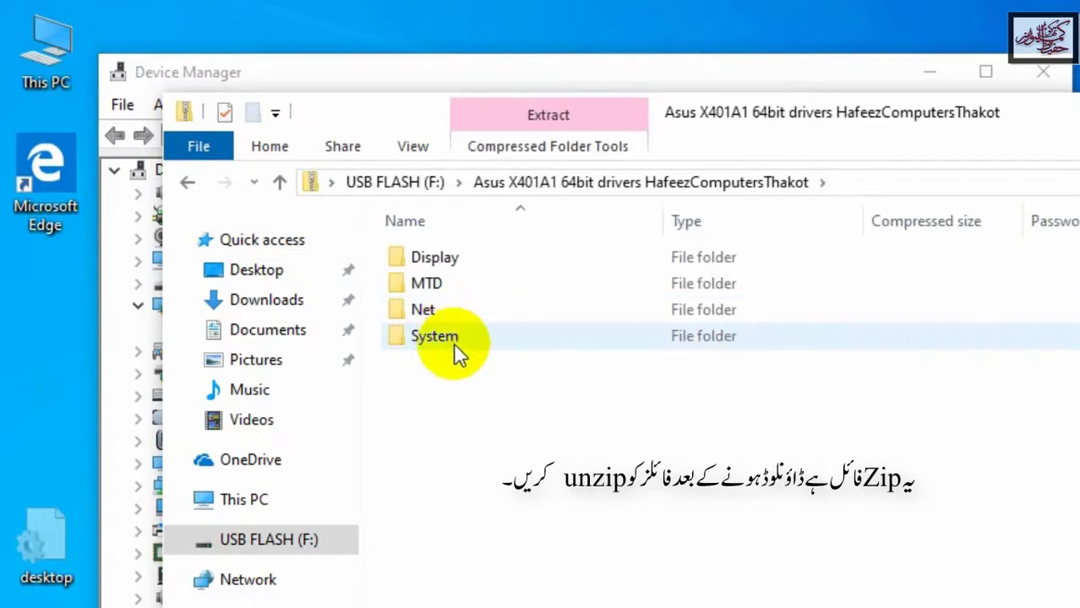
{"action": "left_click", "coordinate": [424, 387]}
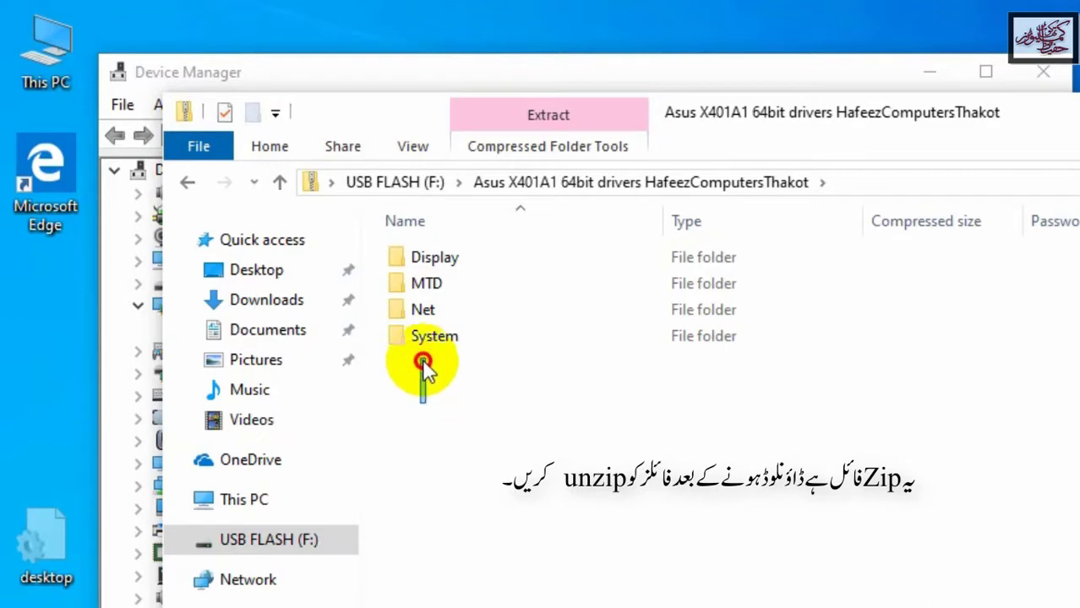
{"action": "left_click", "coordinate": [445, 260]}
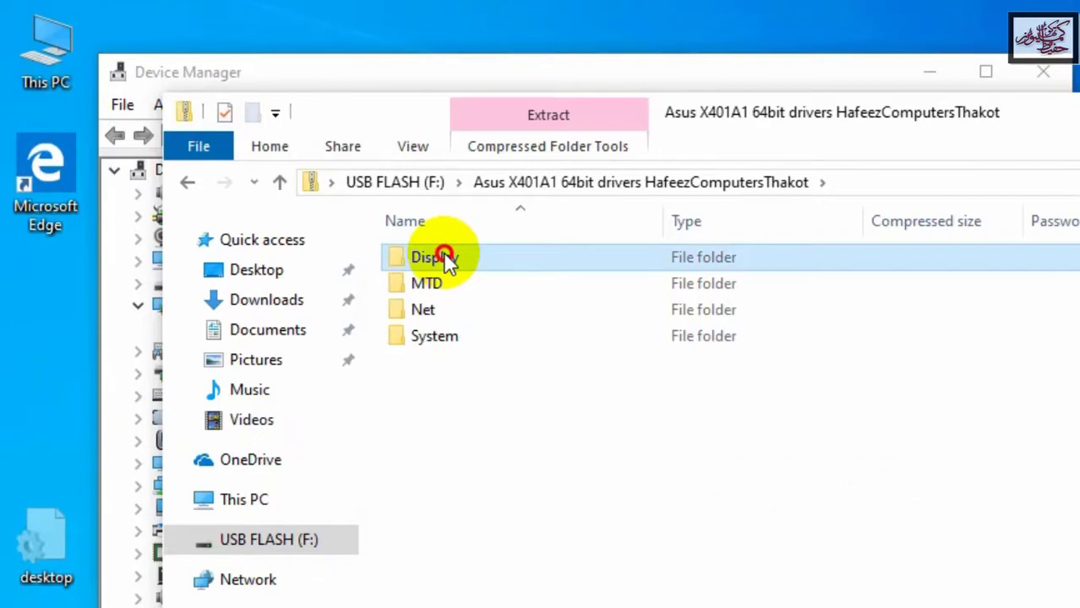
{"action": "left_click_drag", "start_coordinate": [445, 262], "coordinate": [52, 372]}
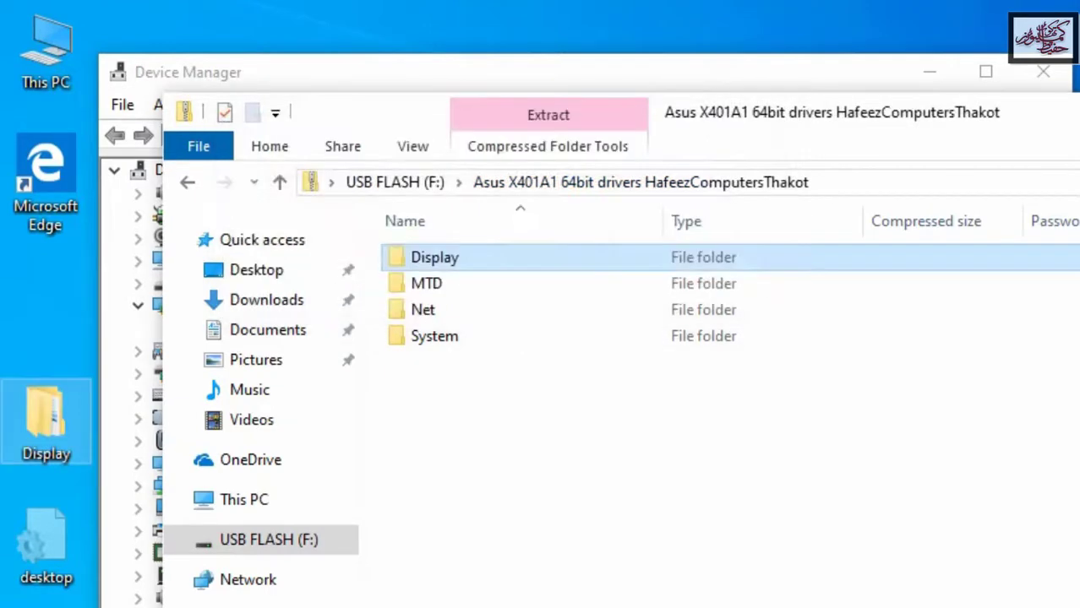
- Return to Device Manager and start a driver update for Microsoft Basic Display Adapter using driver software on this computer
{"action": "key", "text": "alt+Tab"}
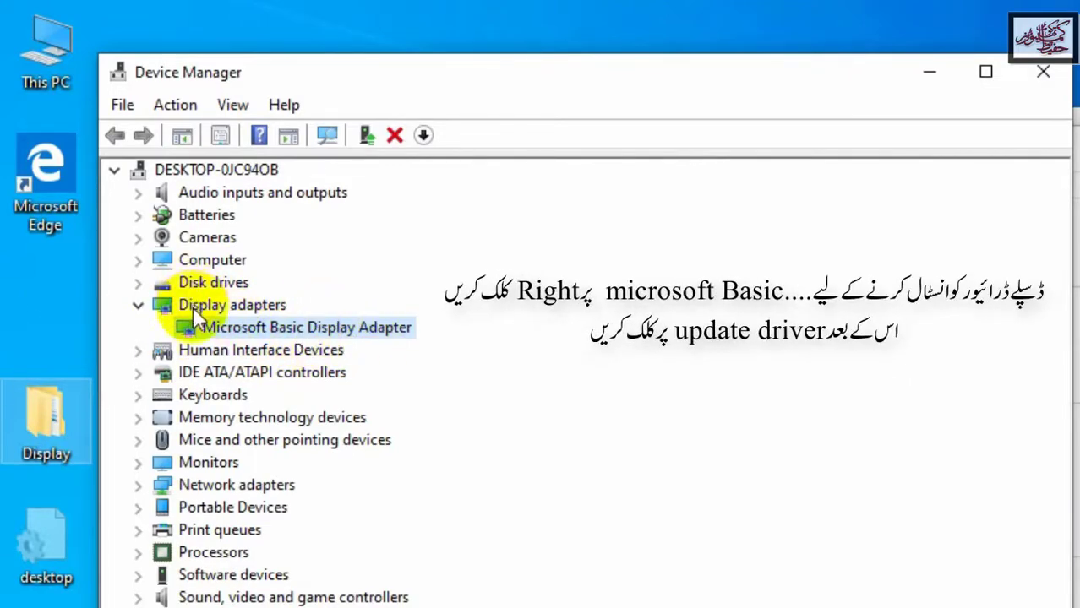
{"action": "right_click", "coordinate": [317, 332]}
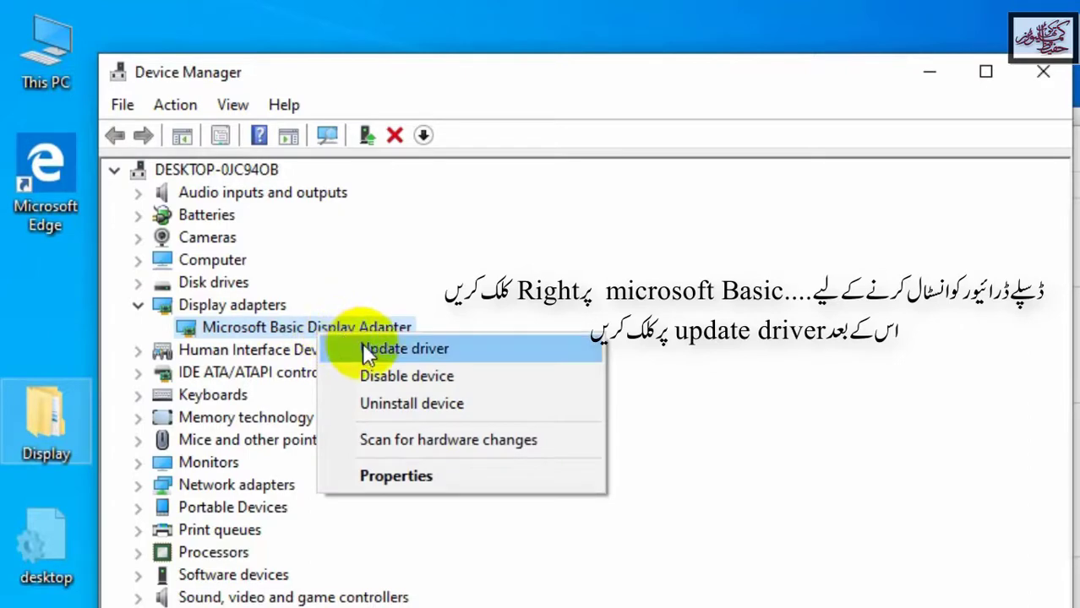
{"action": "left_click", "coordinate": [366, 347]}
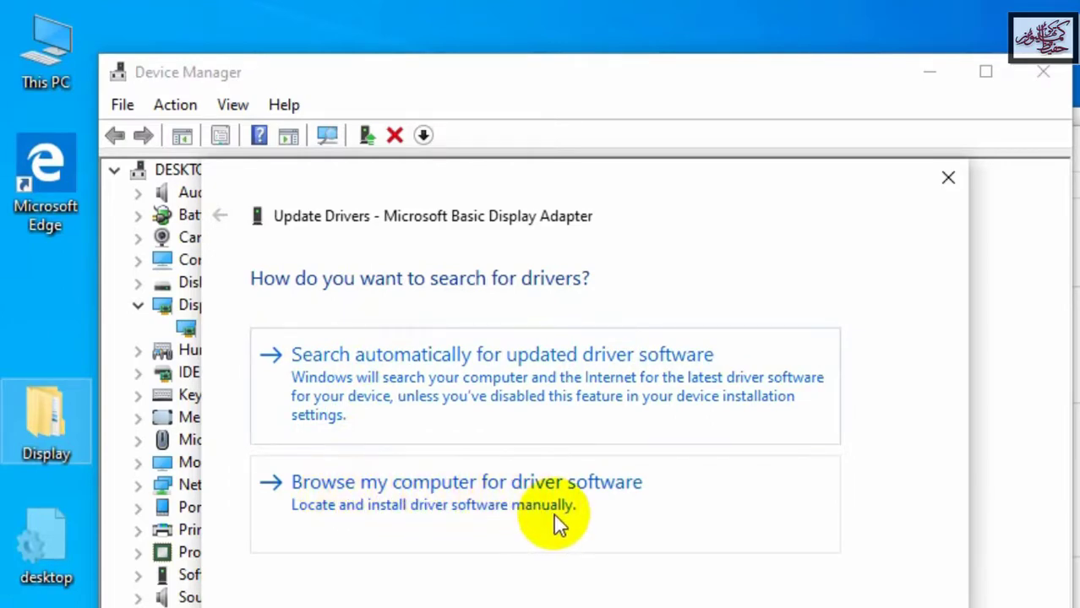
{"action": "left_click", "coordinate": [432, 498]}
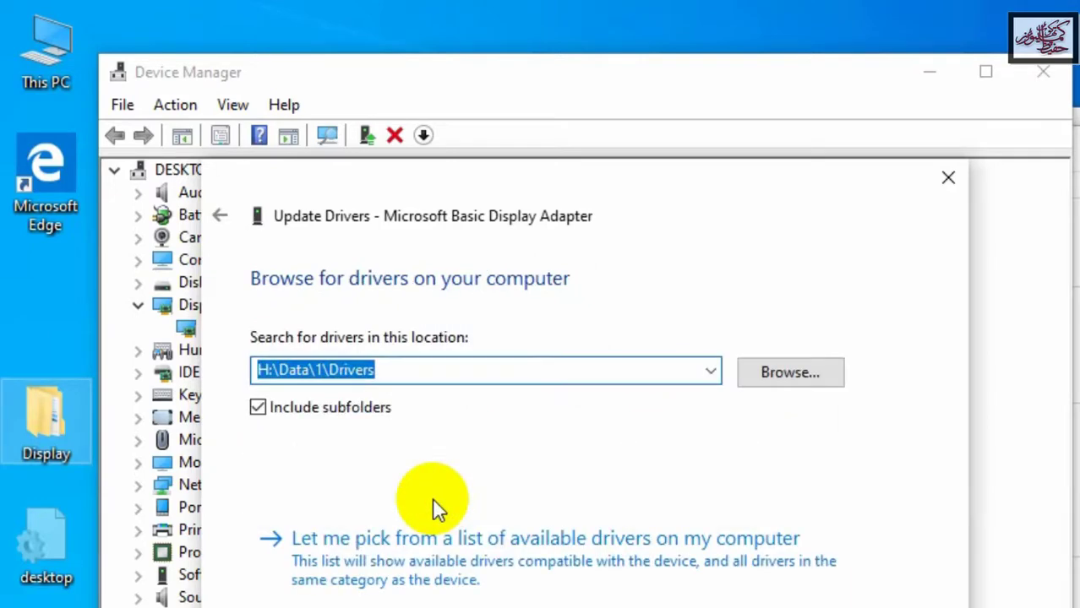
- Set the driver search location to the Intel(R) HD Graphics subfolder inside the Display folder on the desktop
{"action": "left_click", "coordinate": [792, 372]}
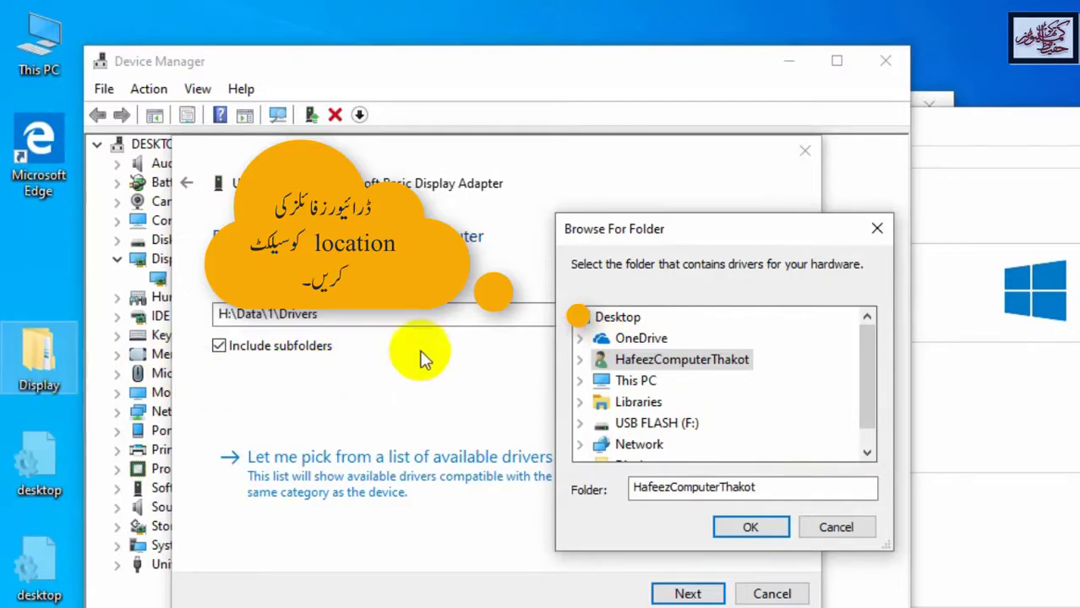
{"action": "left_click", "coordinate": [626, 318]}
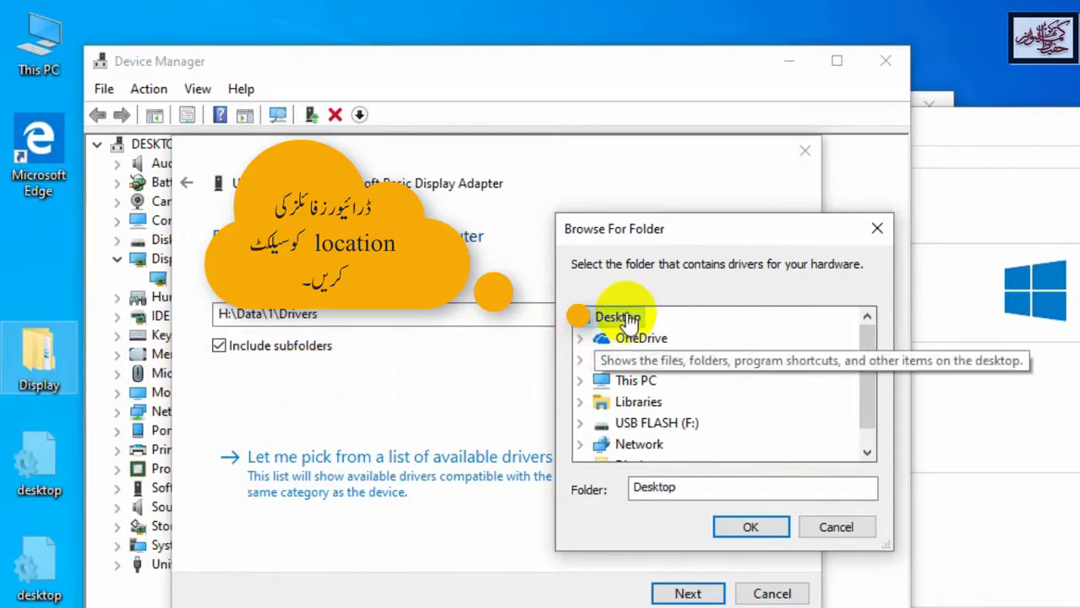
{"action": "left_click", "coordinate": [867, 454]}
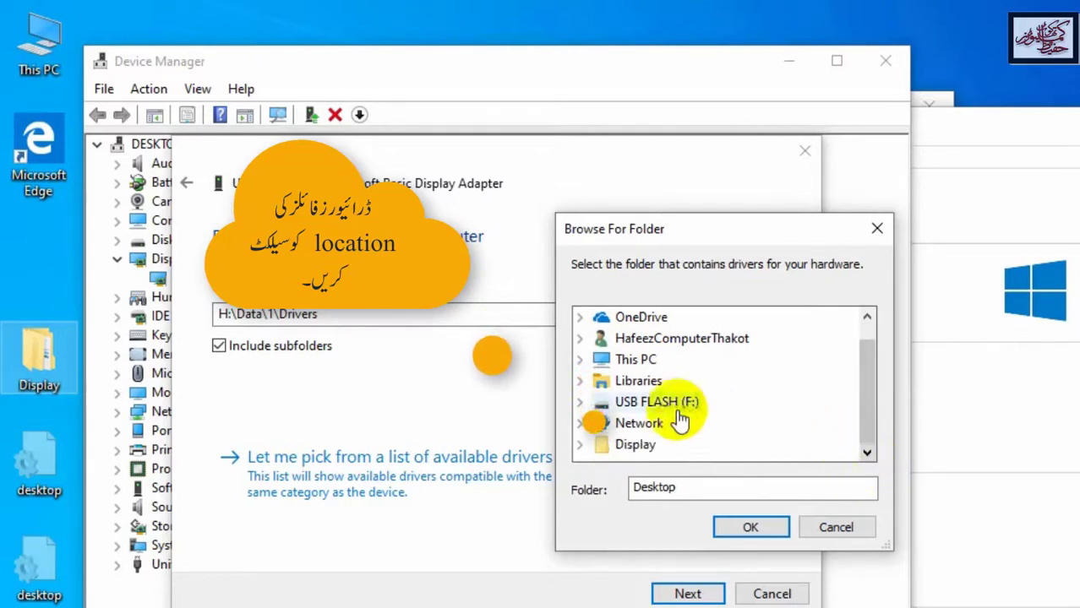
{"action": "left_click", "coordinate": [623, 448]}
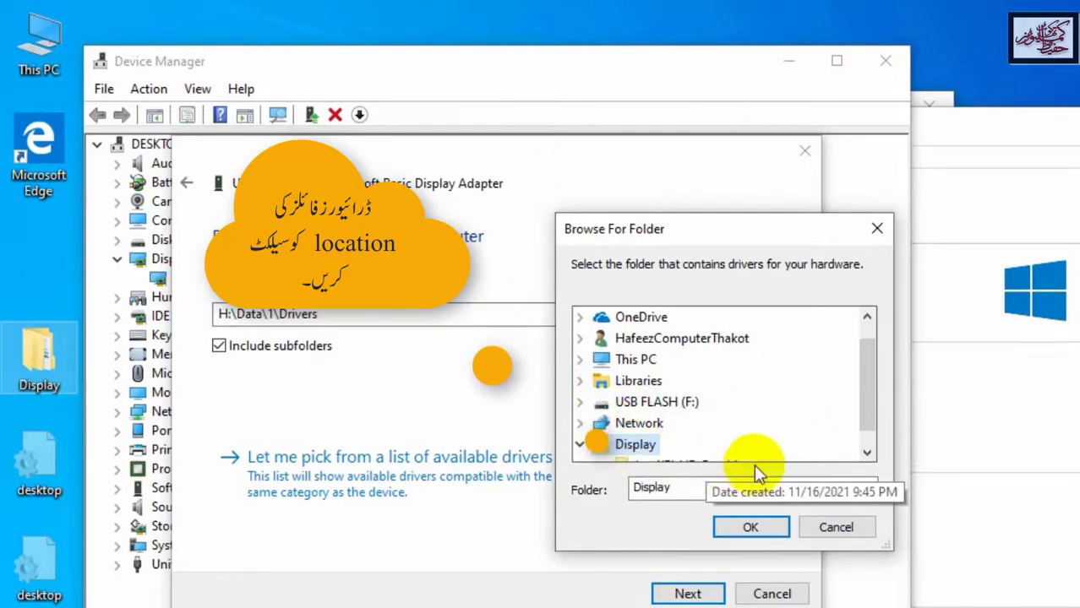
{"action": "left_click", "coordinate": [867, 454]}
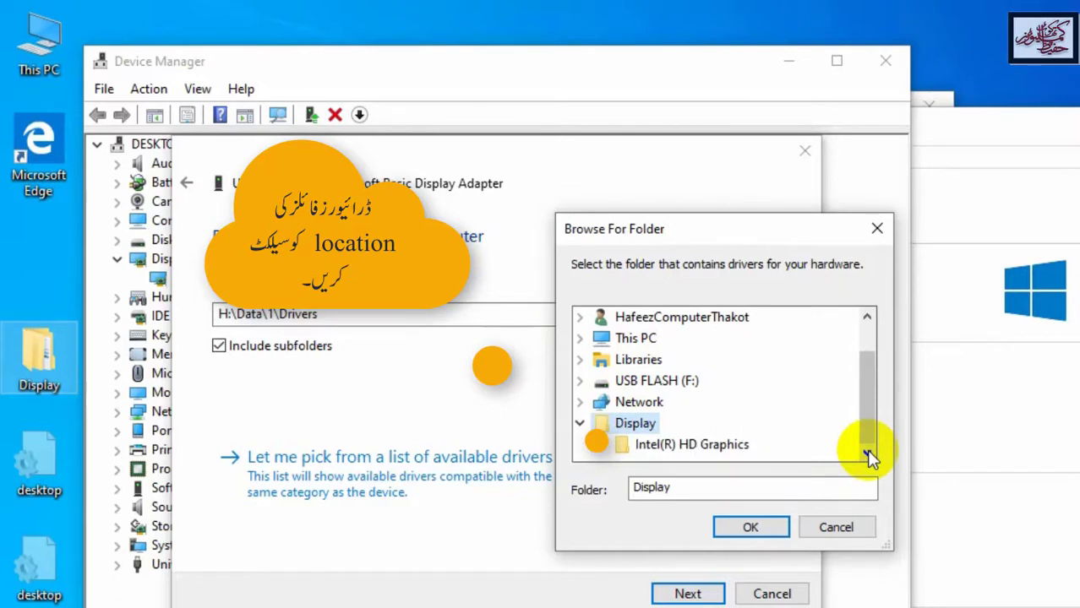
{"action": "left_click", "coordinate": [705, 457]}
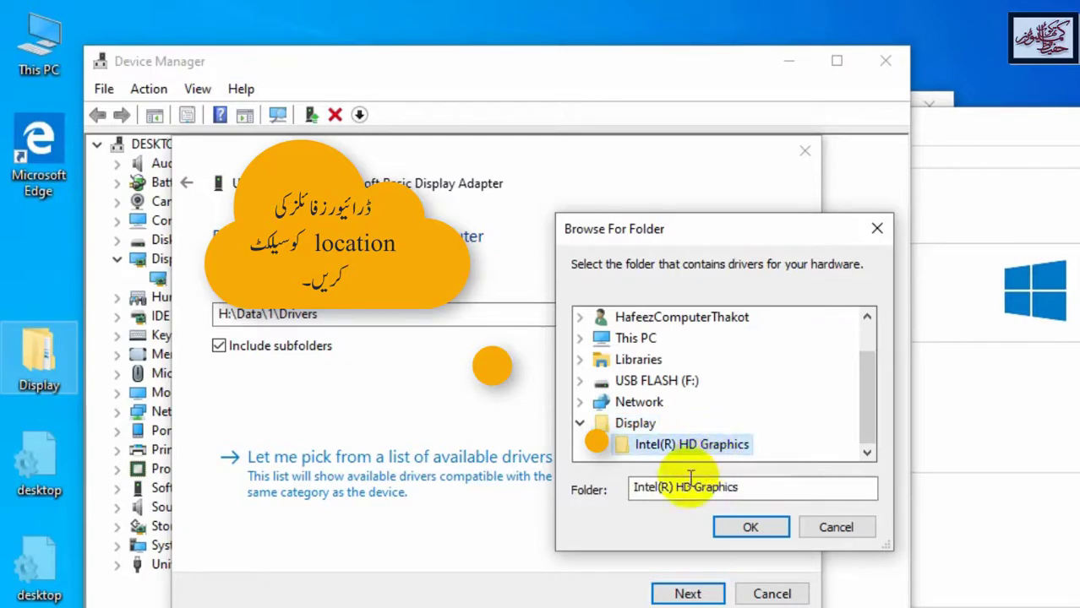
{"action": "left_click", "coordinate": [738, 533]}
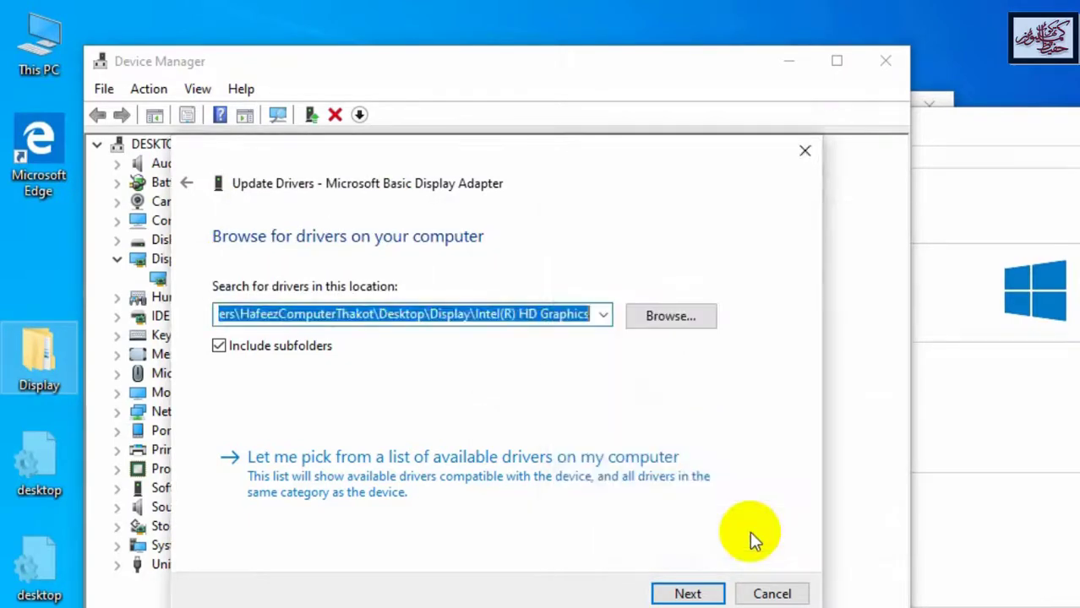
- Install the display driver from the chosen folder, accepting the unverified publisher, and close the update wizard once it finishes
{"action": "left_click", "coordinate": [680, 592]}
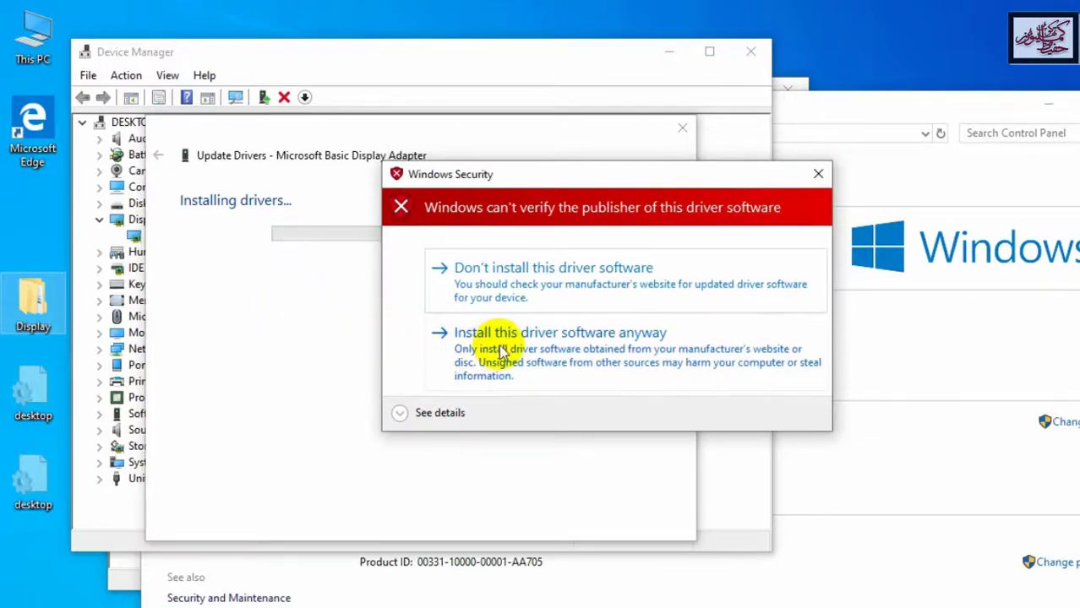
{"action": "left_click", "coordinate": [598, 351]}
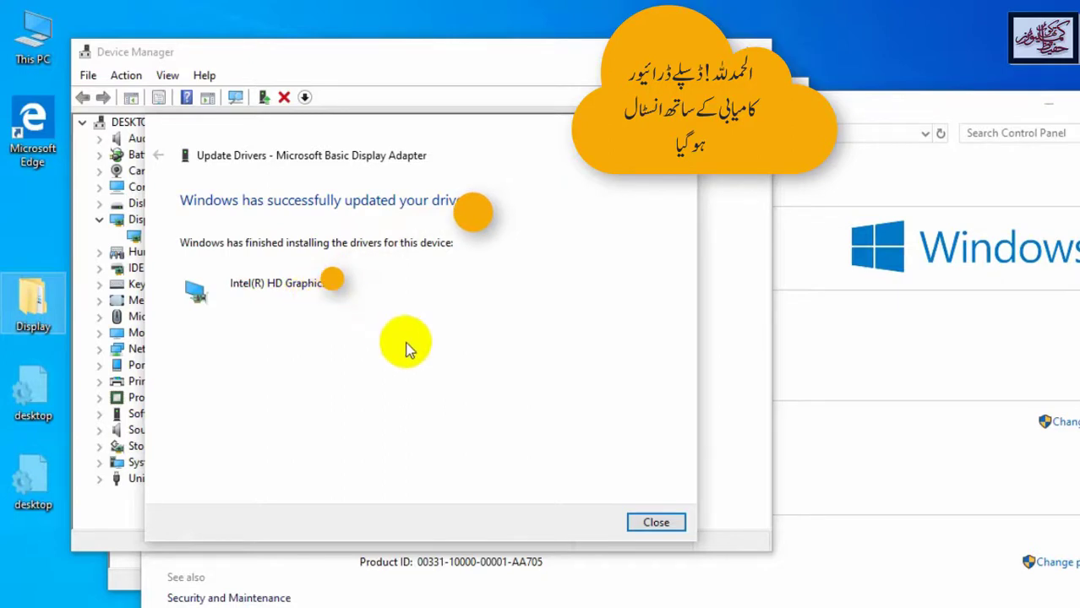
{"action": "left_click", "coordinate": [651, 525]}
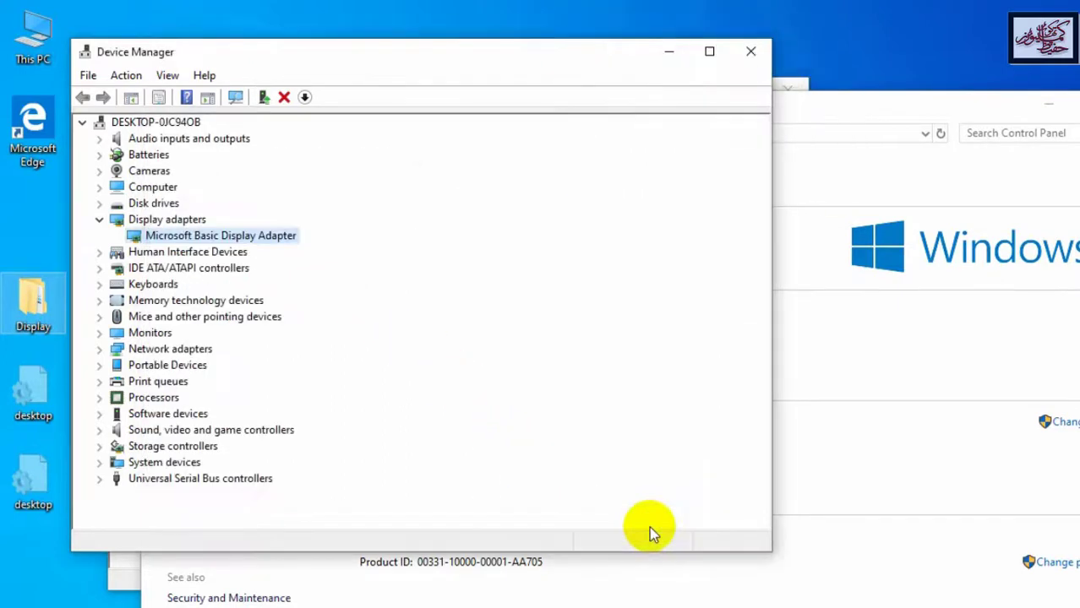
- Check the adapter listed under Display adapters and close the open Device Manager windows
{"action": "left_click", "coordinate": [154, 222]}
{"action": "left_click", "coordinate": [157, 237]}
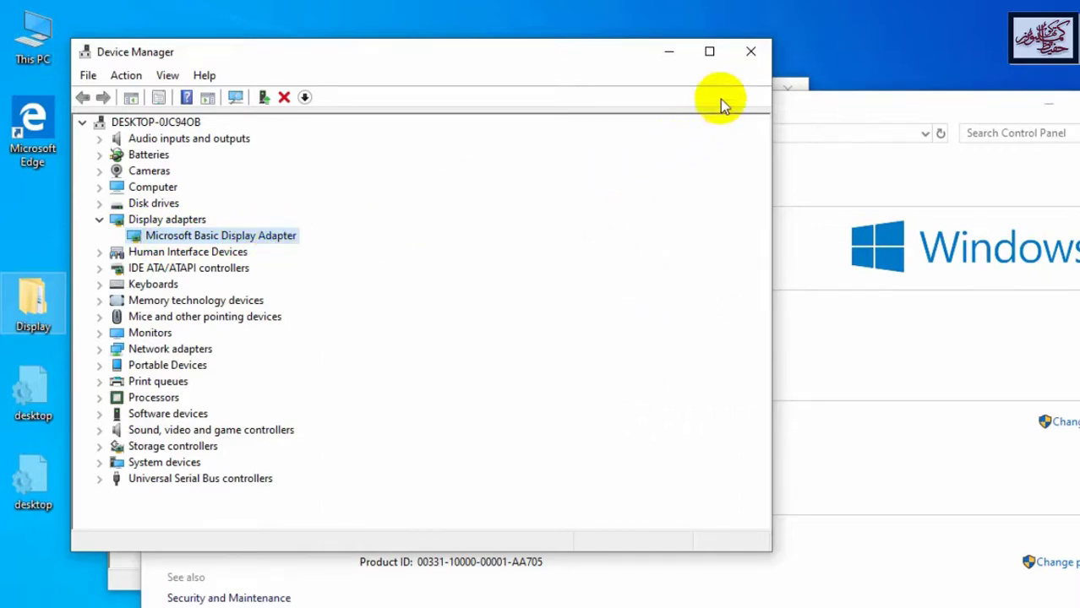
{"action": "left_click", "coordinate": [751, 54]}
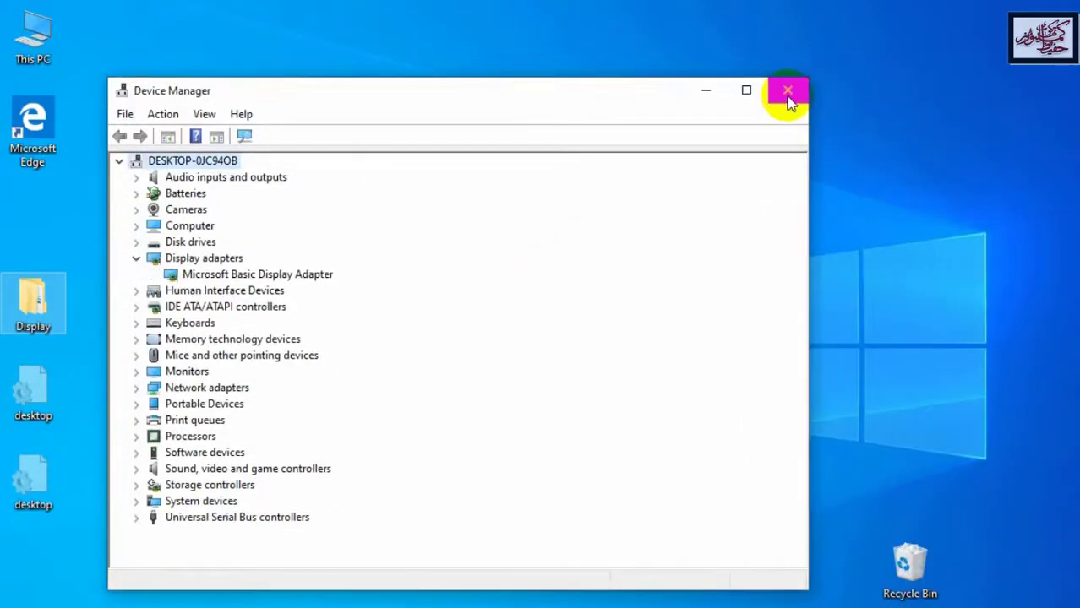
{"action": "left_click", "coordinate": [788, 91]}
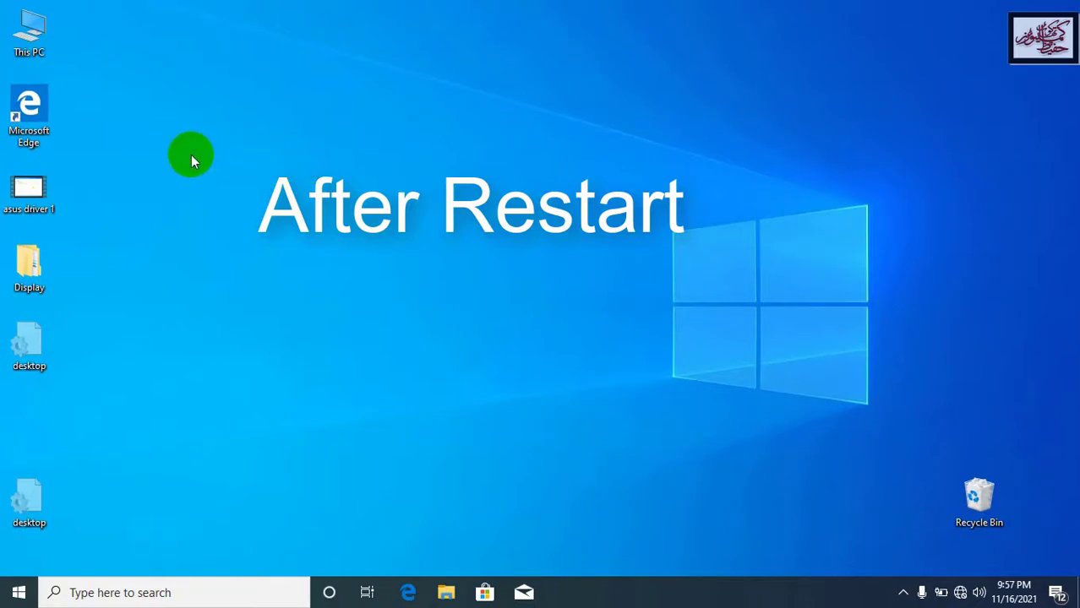
- After the restart, open Device Manager from This PC's properties and check the adapter listed under Display adapters
{"action": "right_click", "coordinate": [37, 33]}
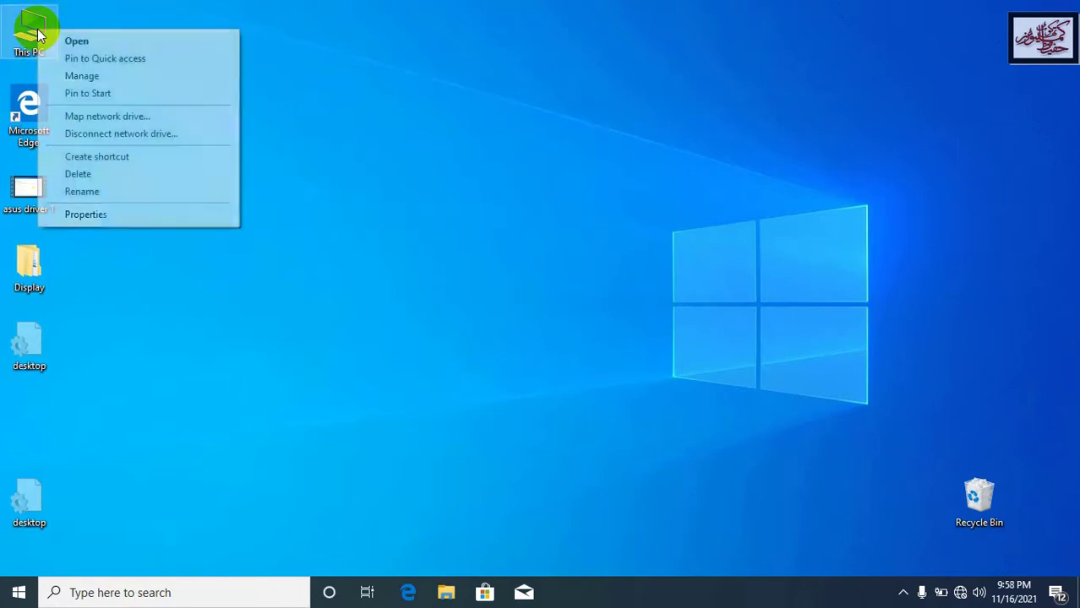
{"action": "left_click", "coordinate": [85, 214]}
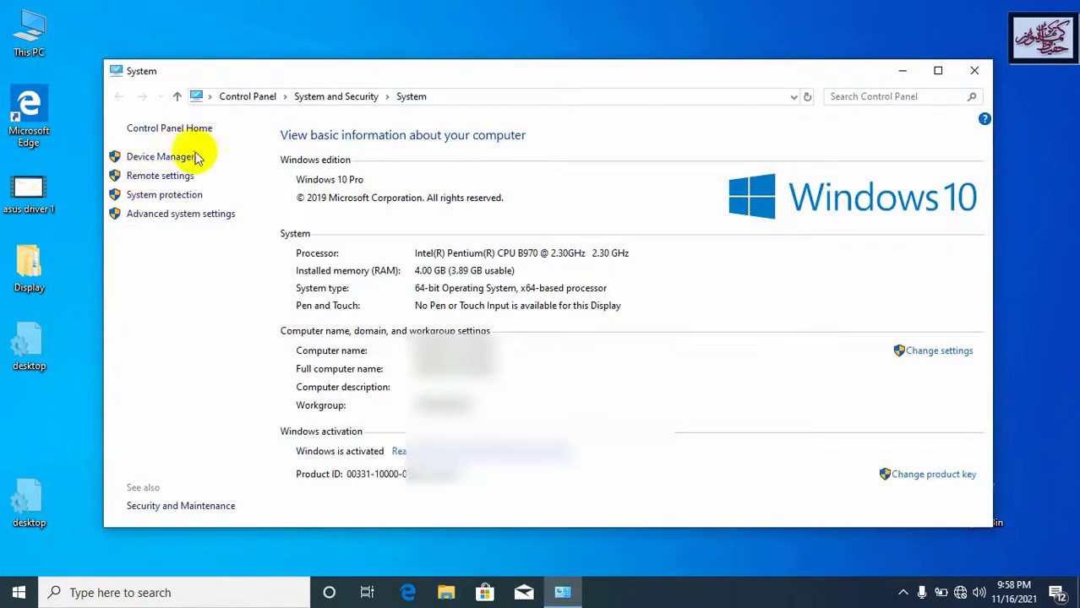
{"action": "left_click", "coordinate": [180, 161]}
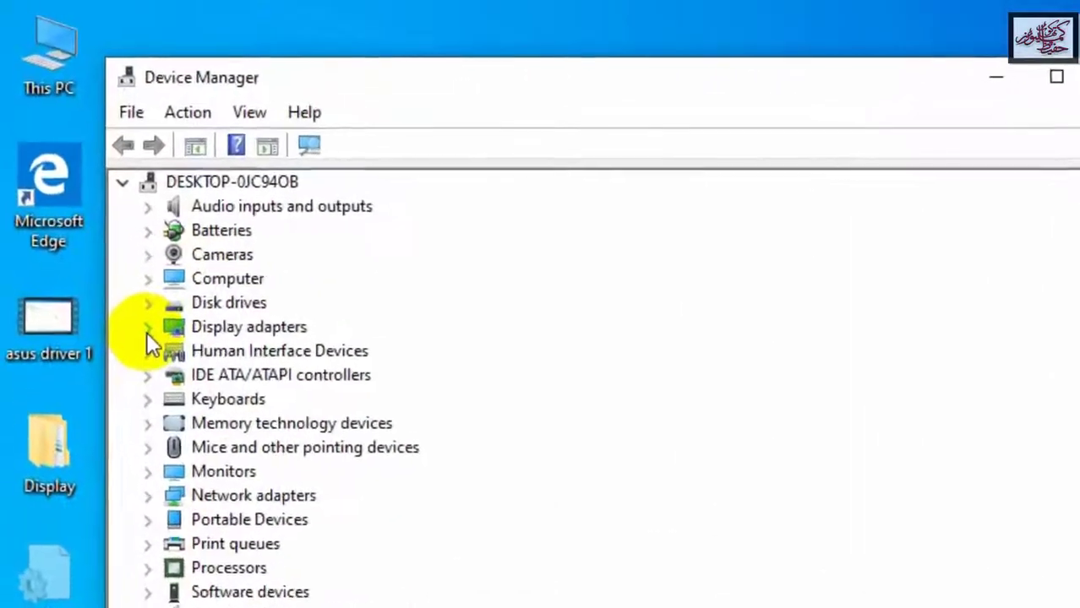
{"action": "left_click", "coordinate": [162, 358]}
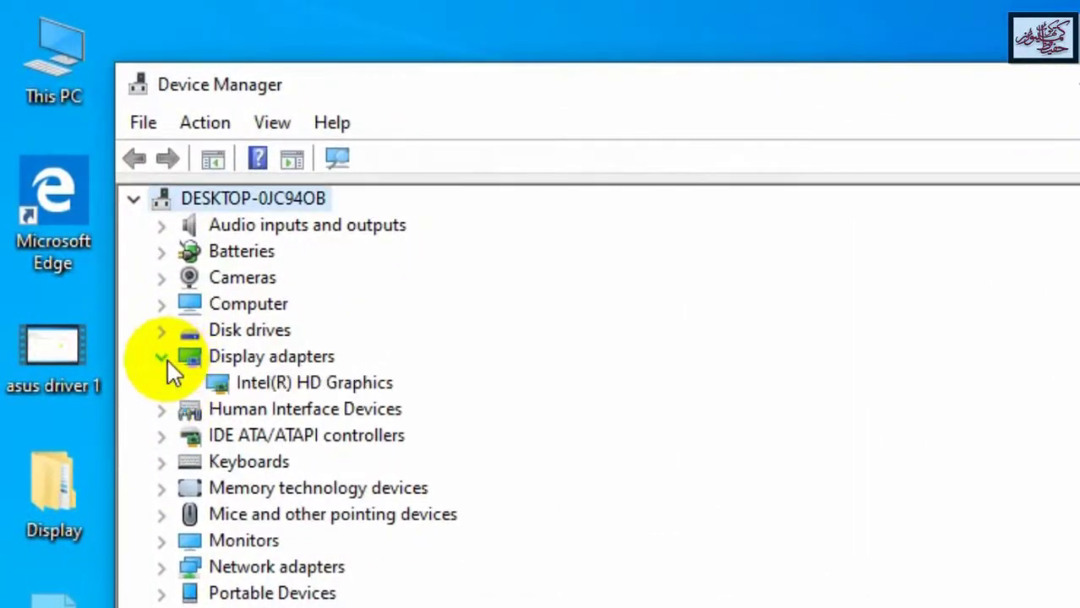
{"action": "left_click", "coordinate": [293, 390]}
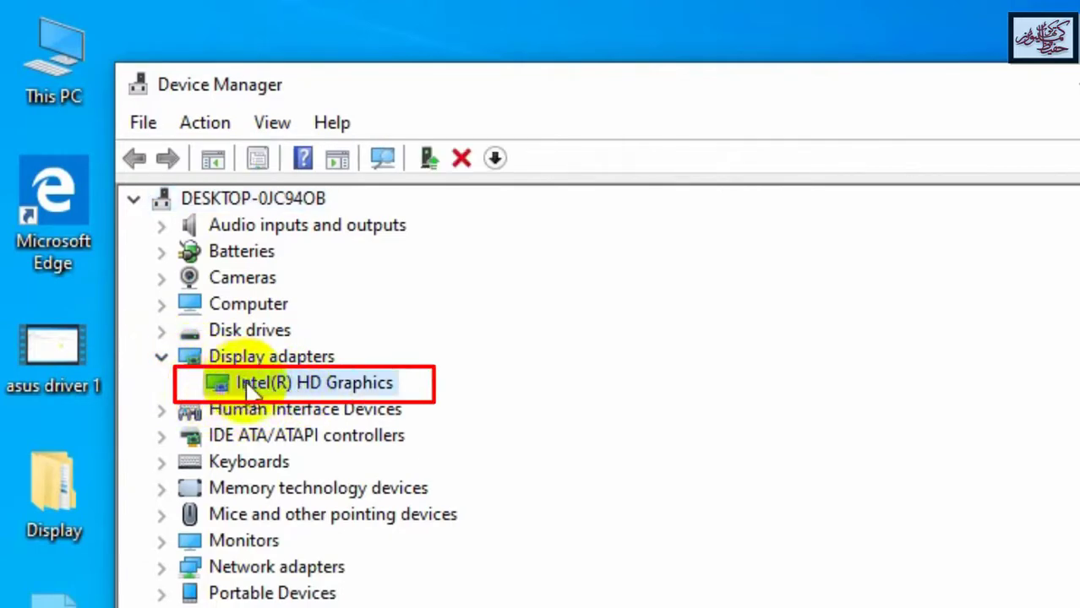